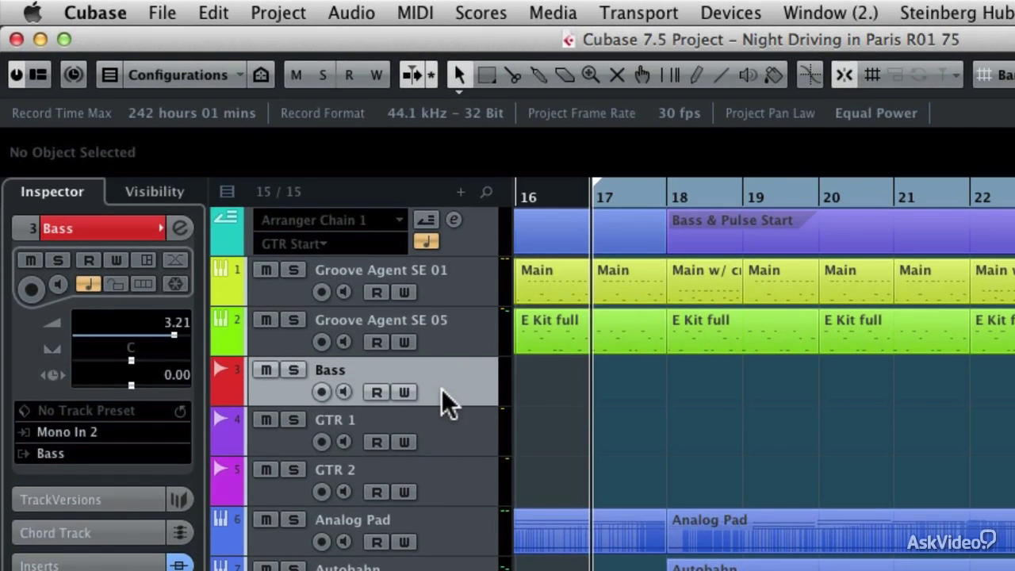
# Arm the Bass track and start recording a new bass take, Bass_33, from bar 17.
pyautogui.click(322, 392)
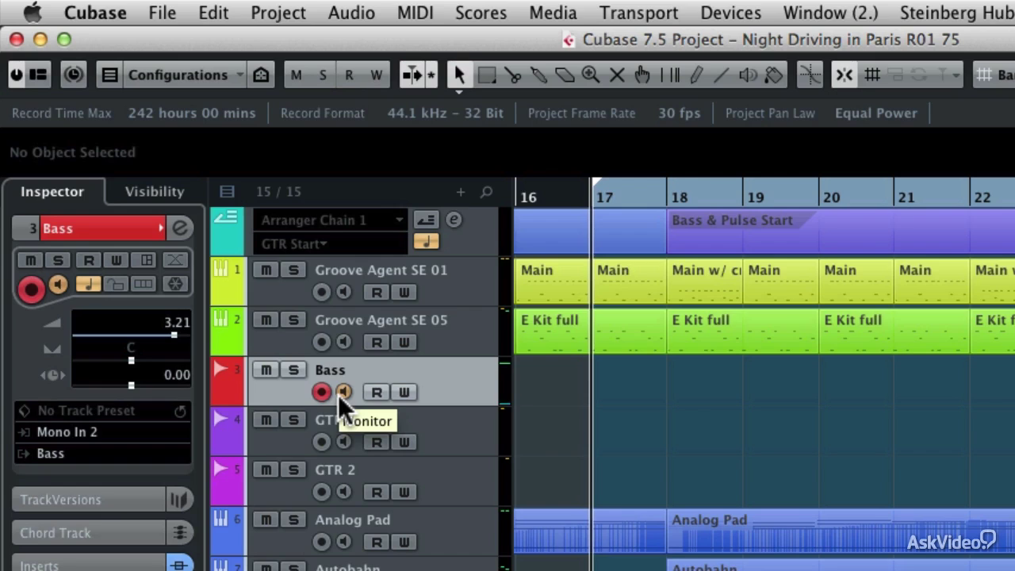
pyautogui.press('KP_Multiply')
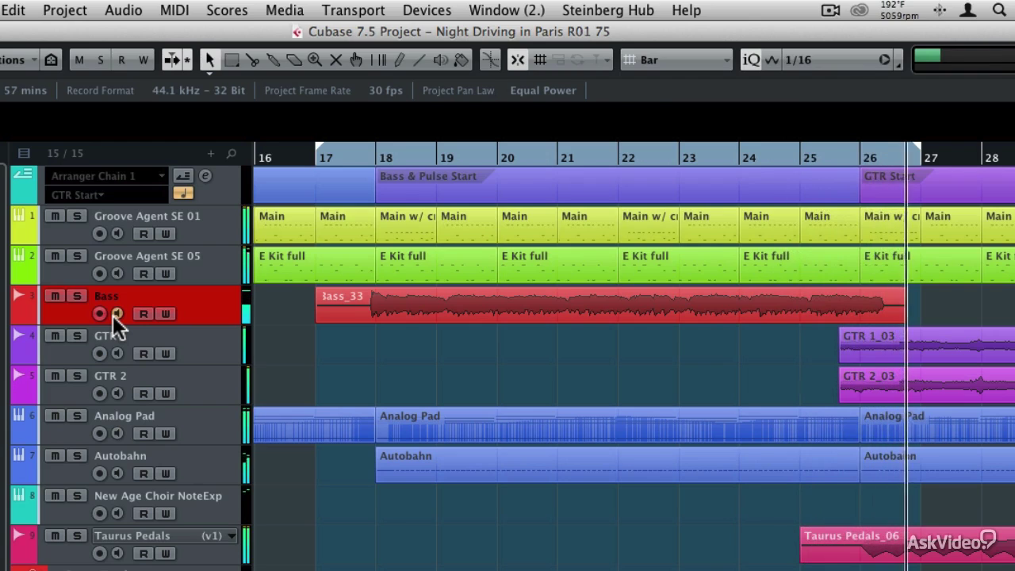
# Stop Bass_33, return to bar 17, record a second take, Bass_34, and select it.
pyautogui.press('space')
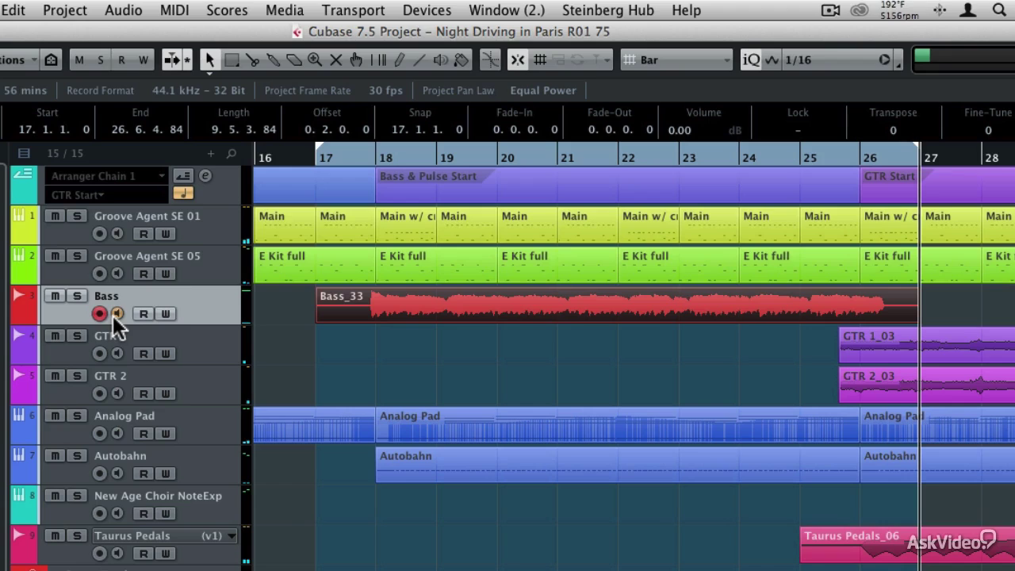
pyautogui.press('KP_0')
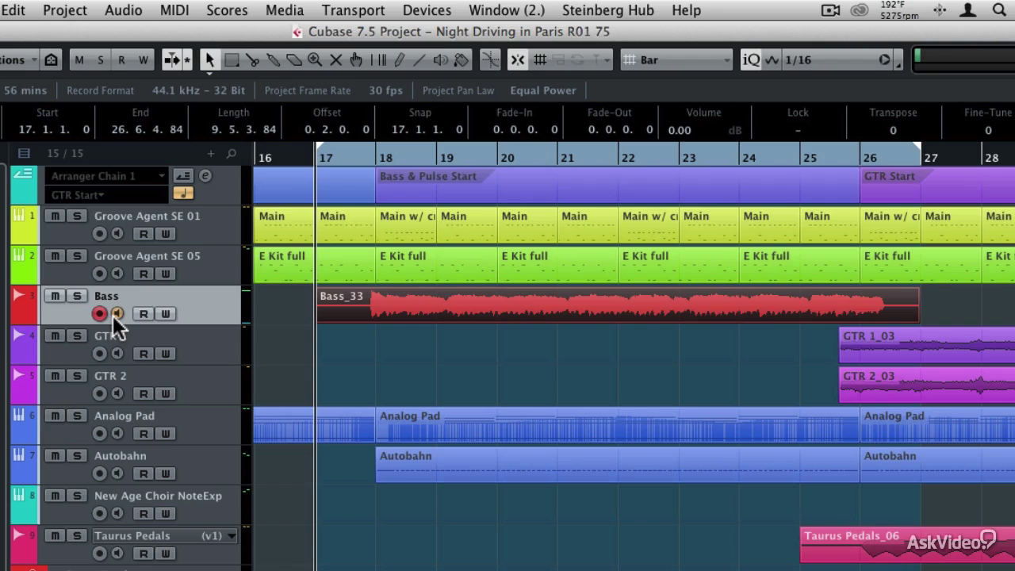
pyautogui.press('KP_Multiply')
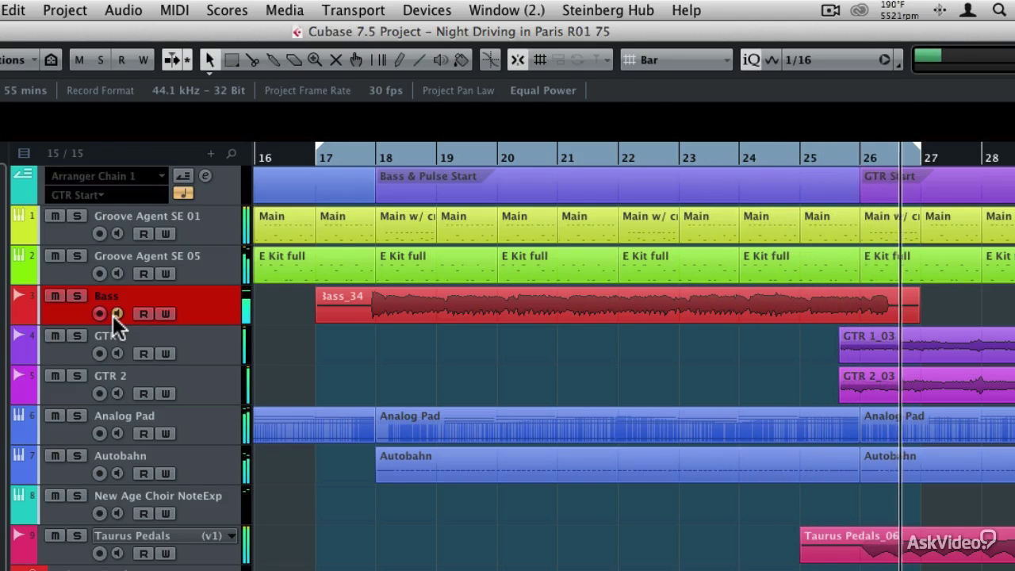
pyautogui.press('space')
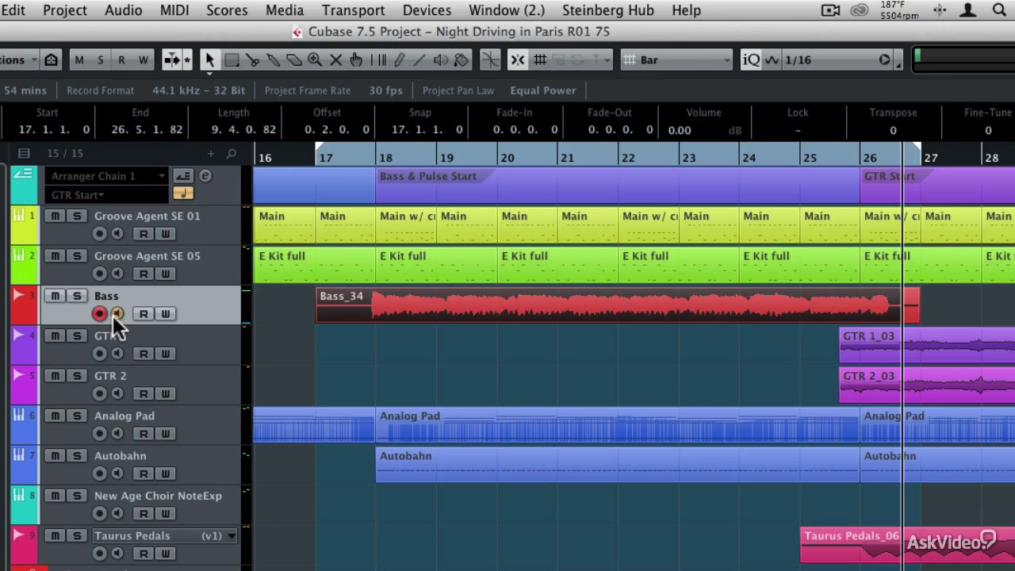
pyautogui.click(377, 313)
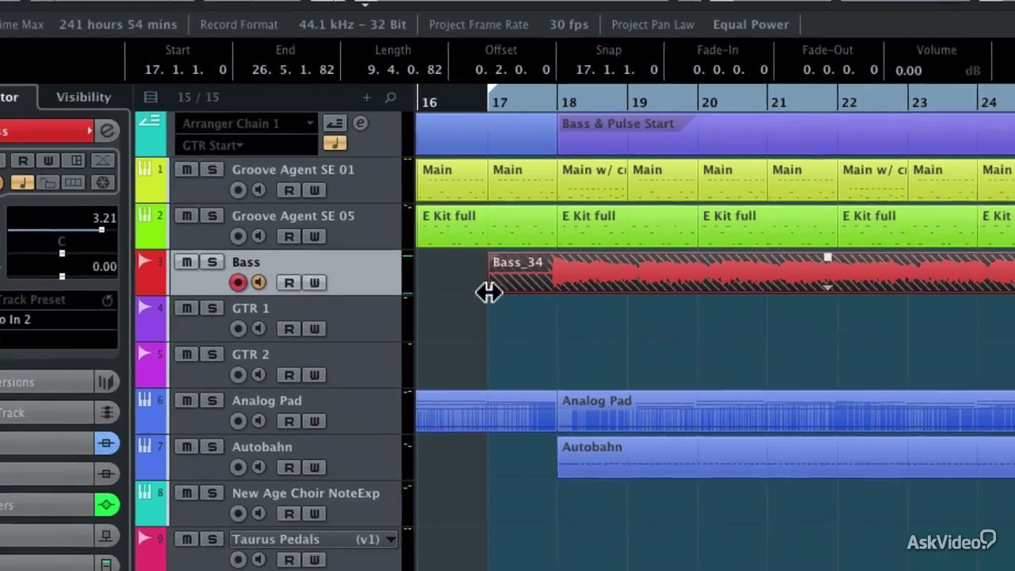
# Add a second Bass track version and rename v1 'Front PU clean' and v2 'Both PU dirty'.
pyautogui.click(48, 382)
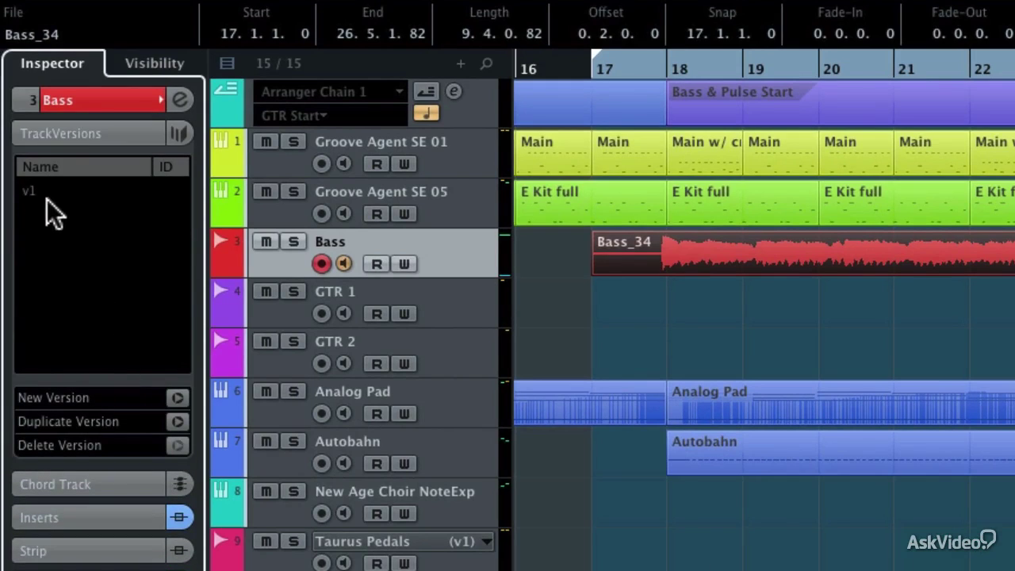
pyautogui.click(177, 397)
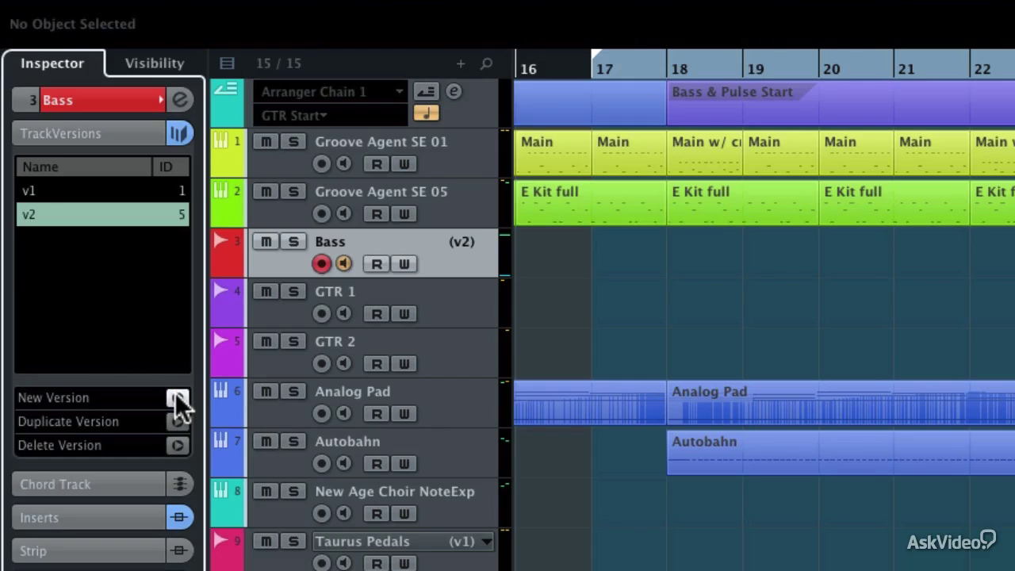
pyautogui.doubleClick(40, 194)
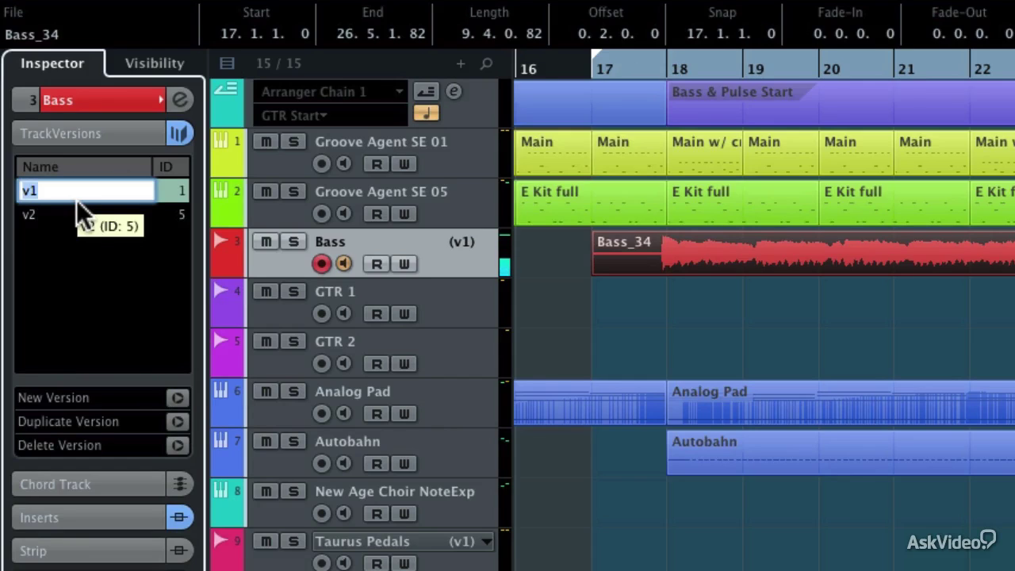
pyautogui.write('Front PU clean')
pyautogui.press('Return')
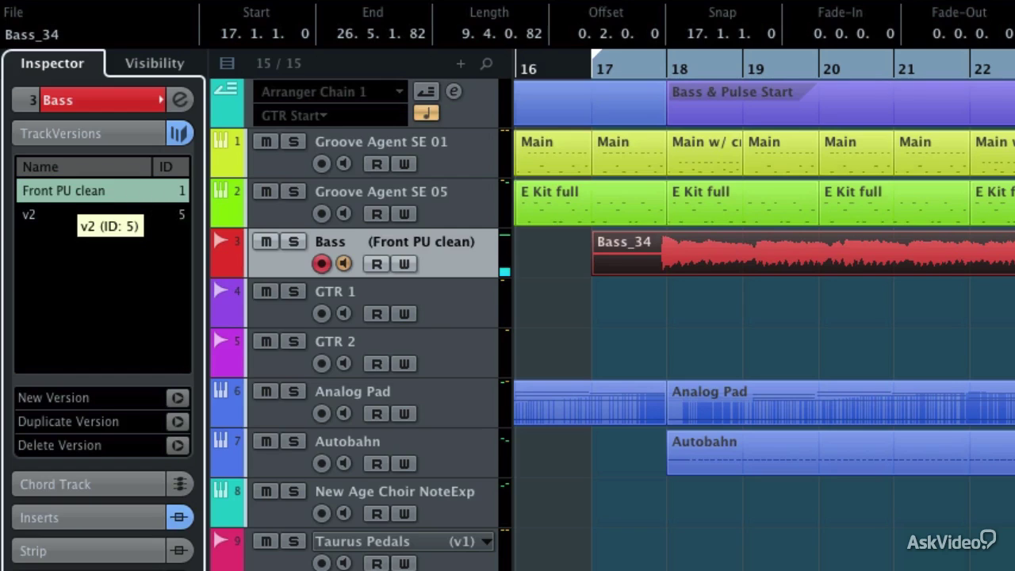
pyautogui.doubleClick(47, 211)
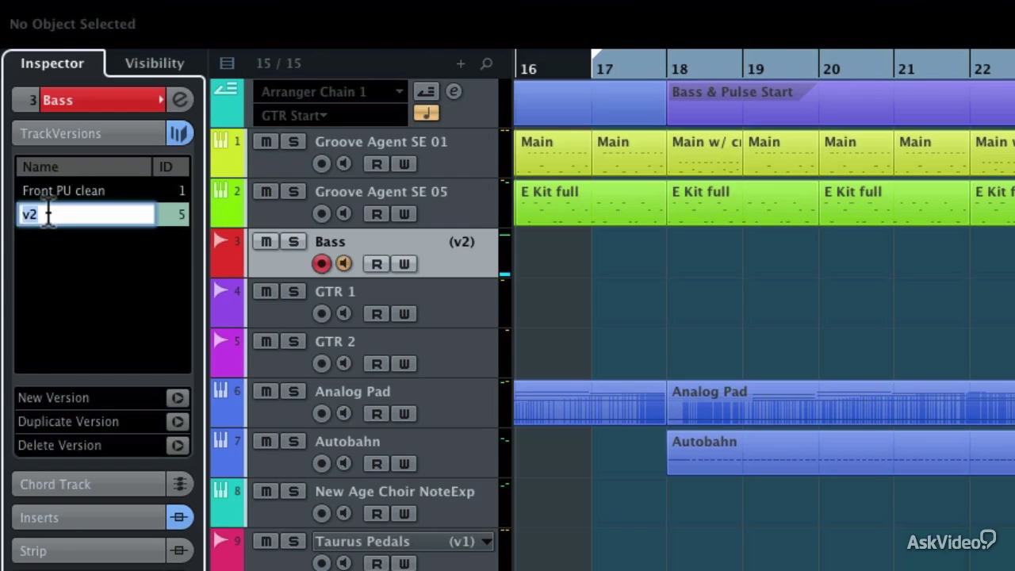
pyautogui.write('Both PU')
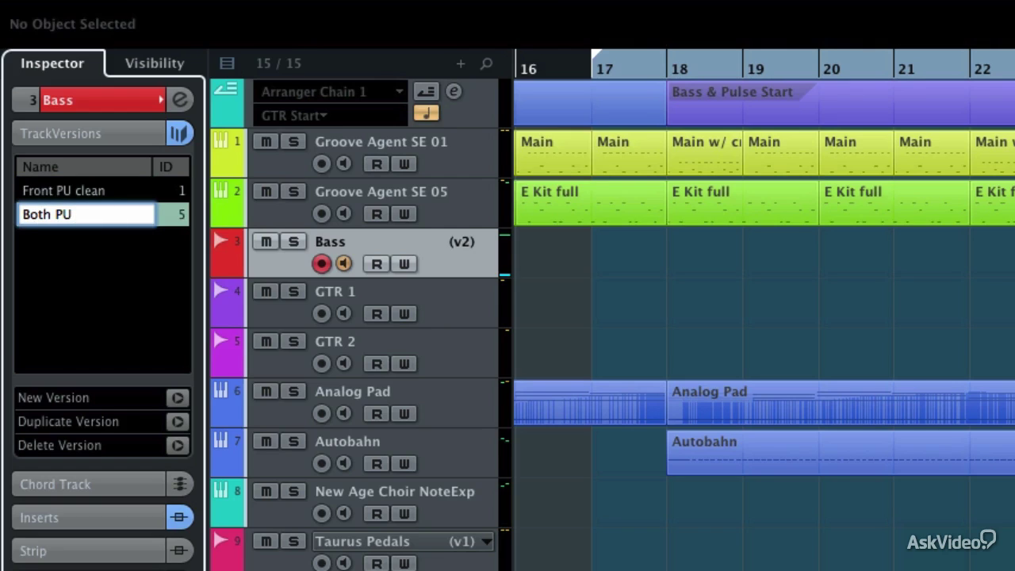
pyautogui.write(' dirty')
pyautogui.press('Return')
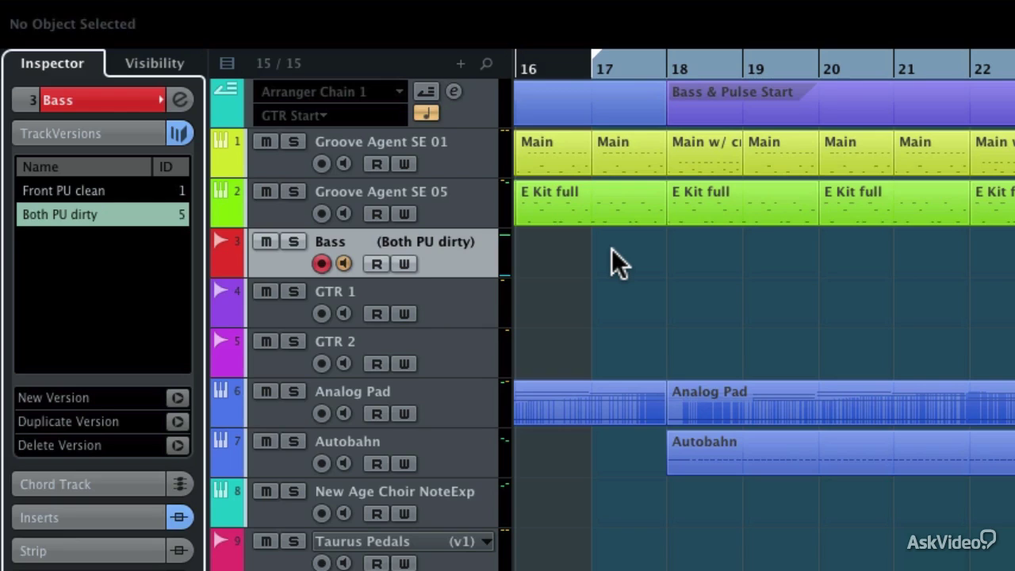
# In the Both PU dirty version, record Bass_35, then a fresh take, Bass_36, from bar 17.
pyautogui.press('space')
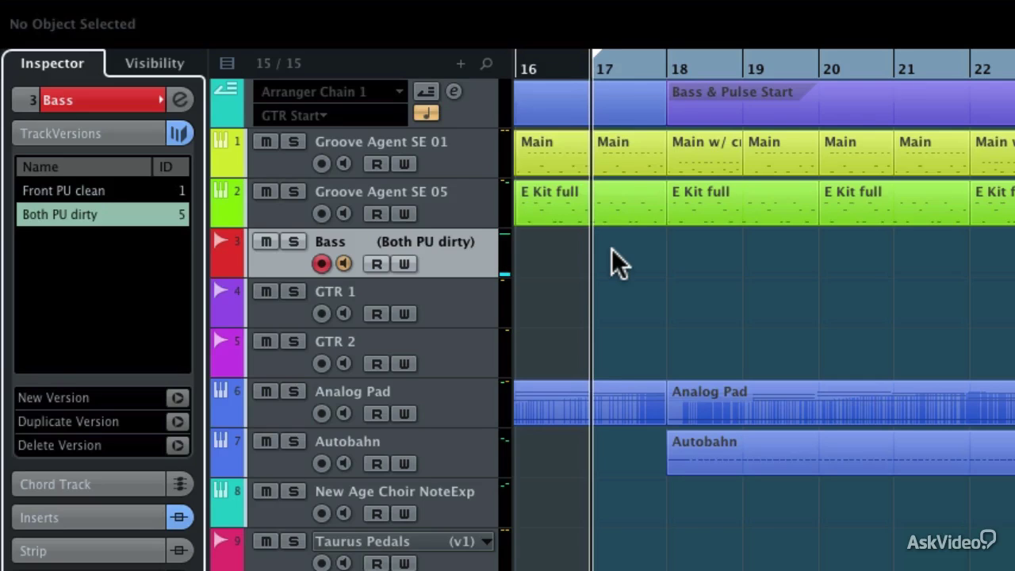
pyautogui.press('KP_Multiply')
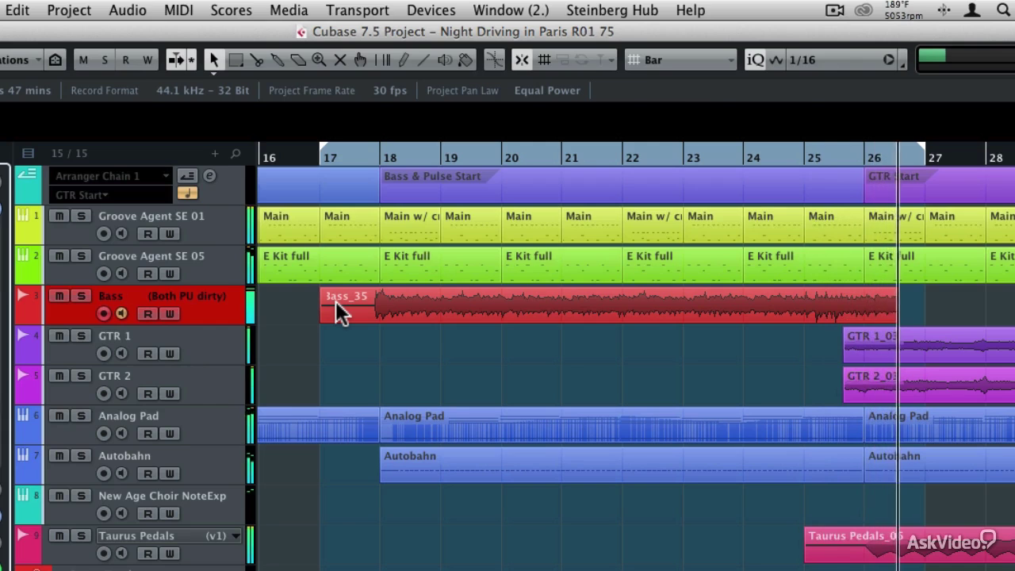
pyautogui.press('space')
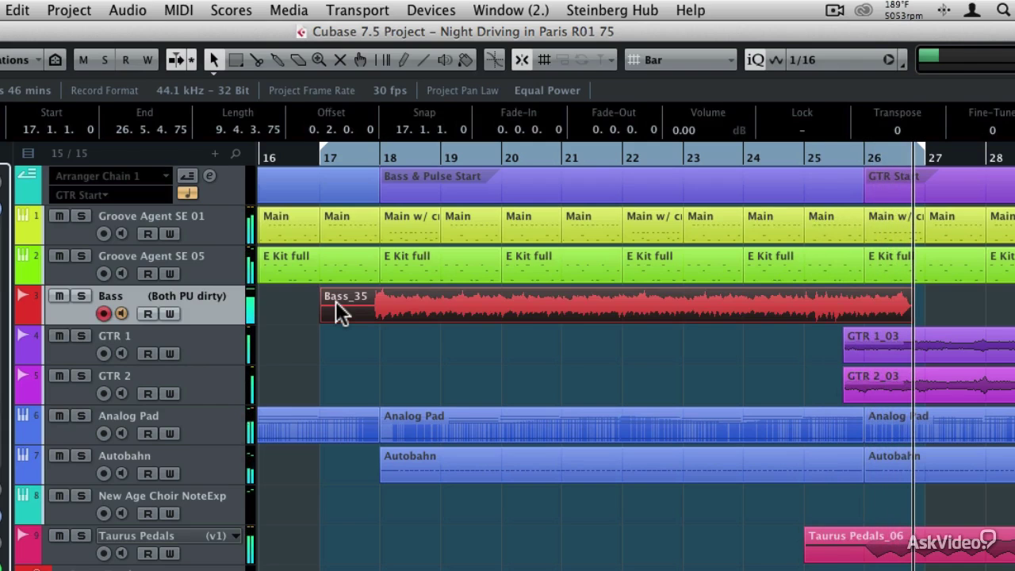
pyautogui.press('KP_1')
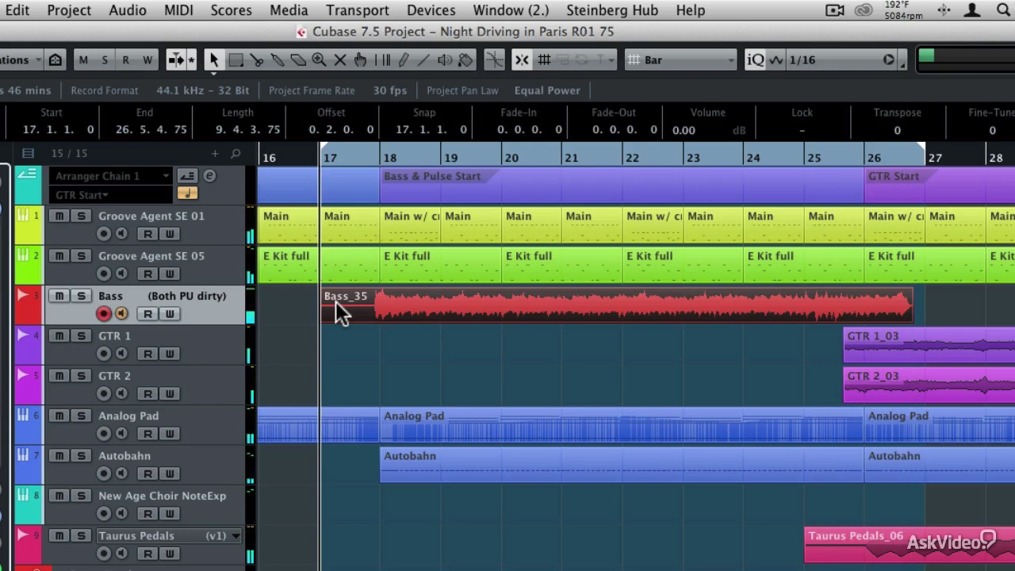
pyautogui.press('KP_Multiply')
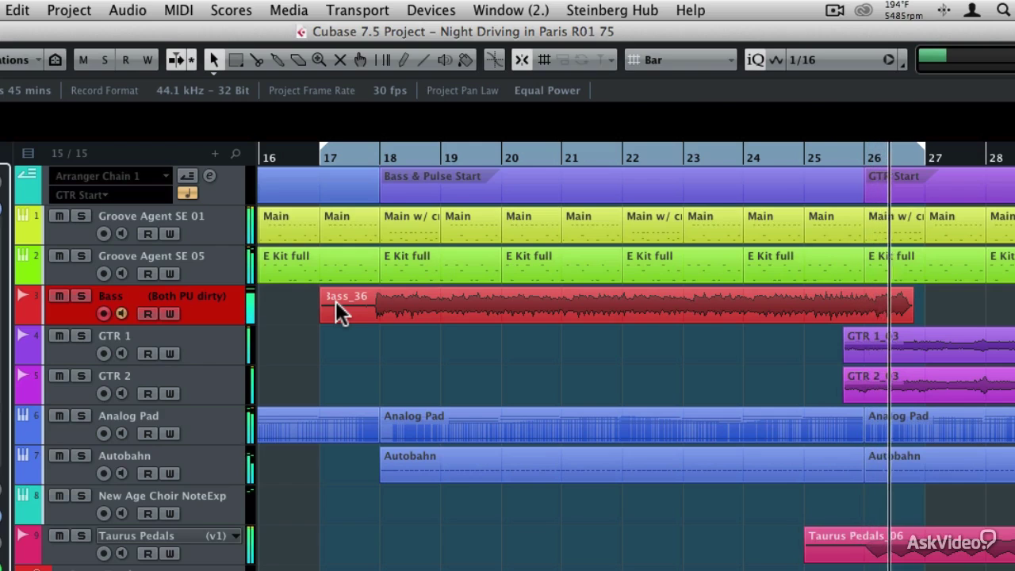
pyautogui.click(335, 301)
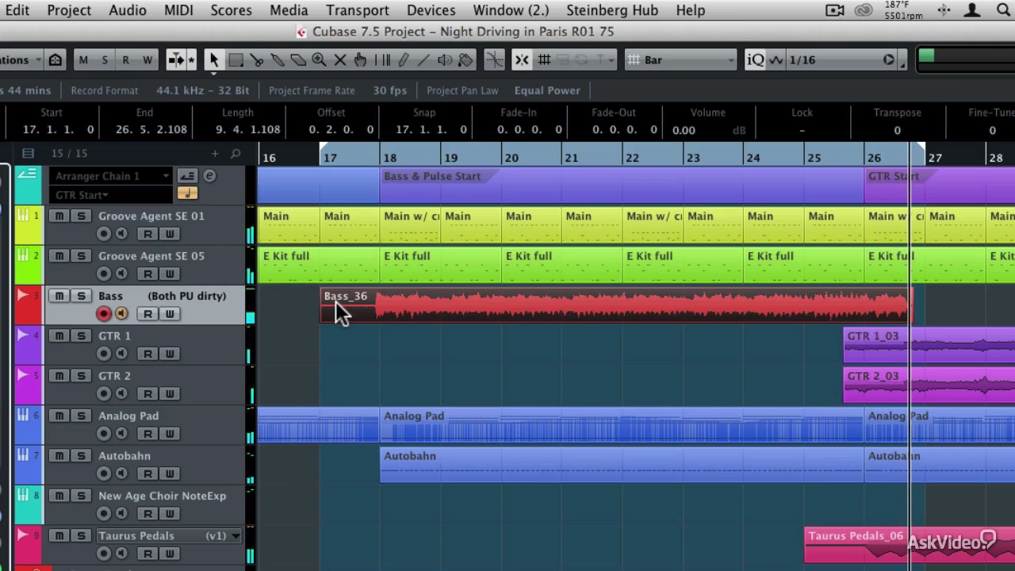
pyautogui.click(337, 311)
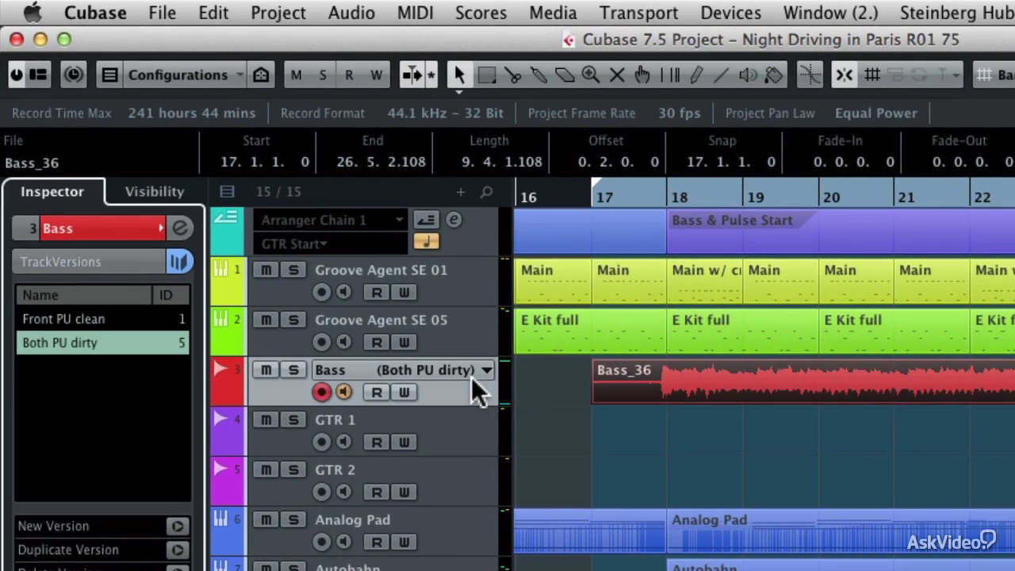
pyautogui.click(486, 377)
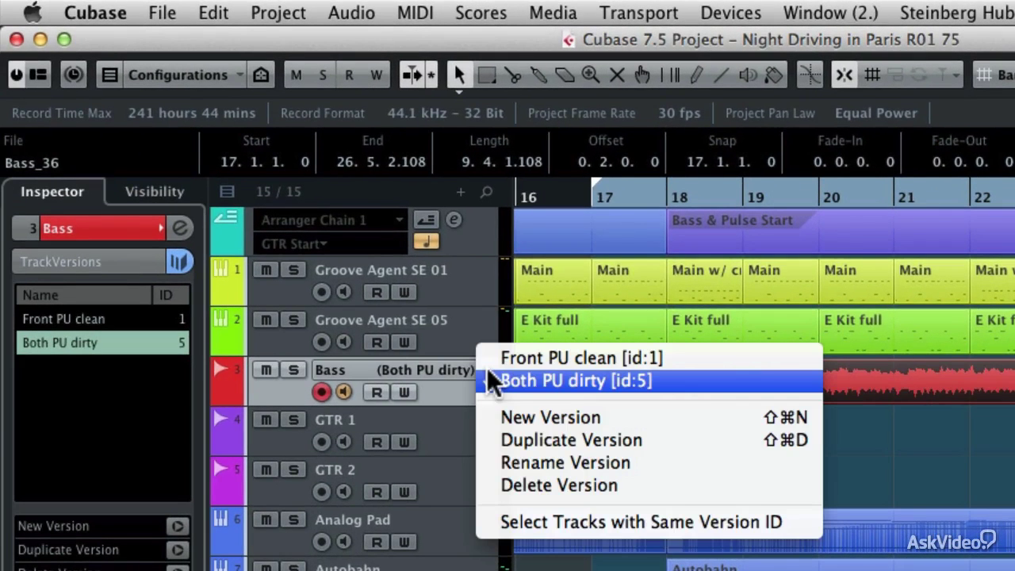
pyautogui.click(592, 362)
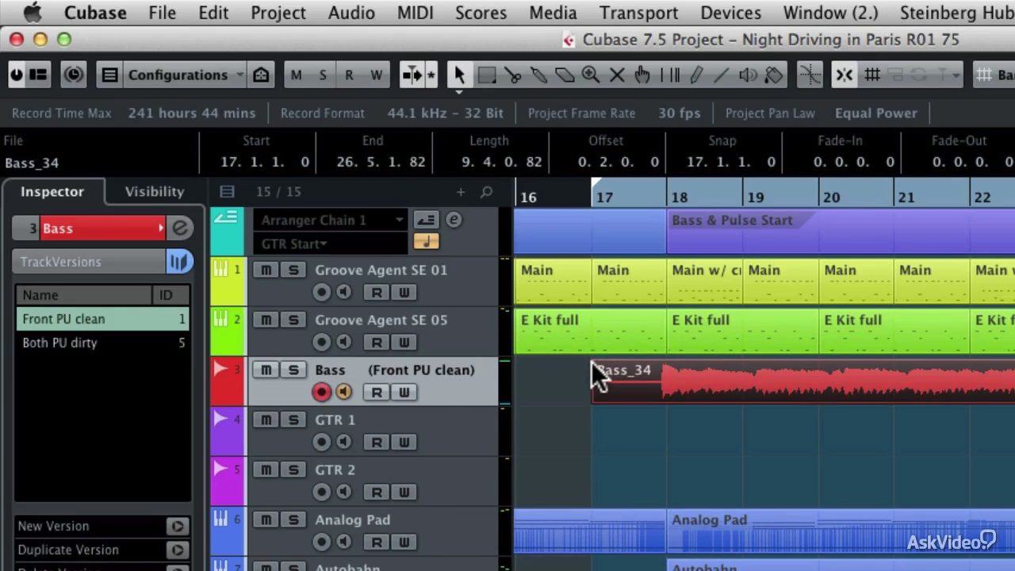
pyautogui.press('space')
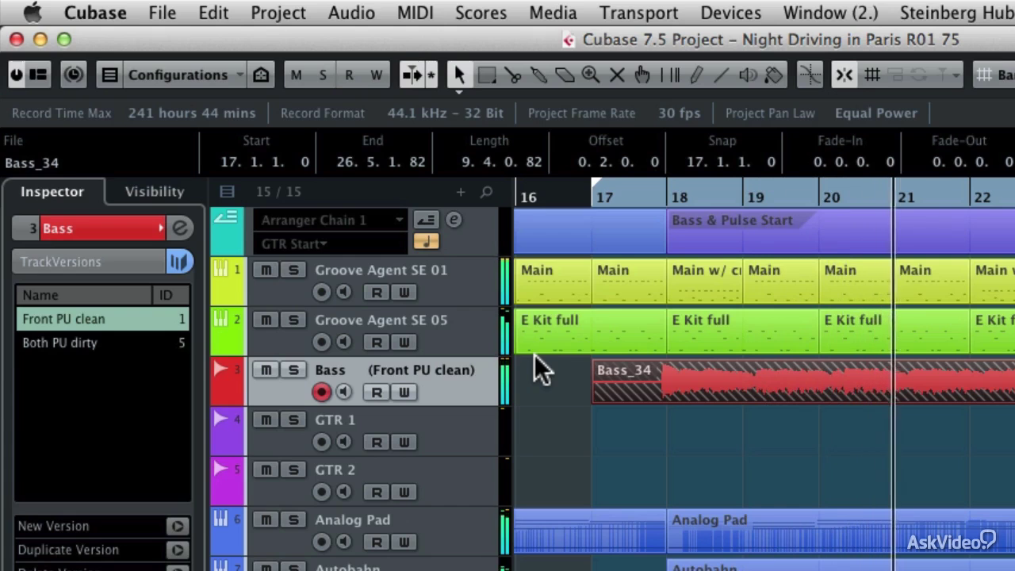
pyautogui.click(486, 372)
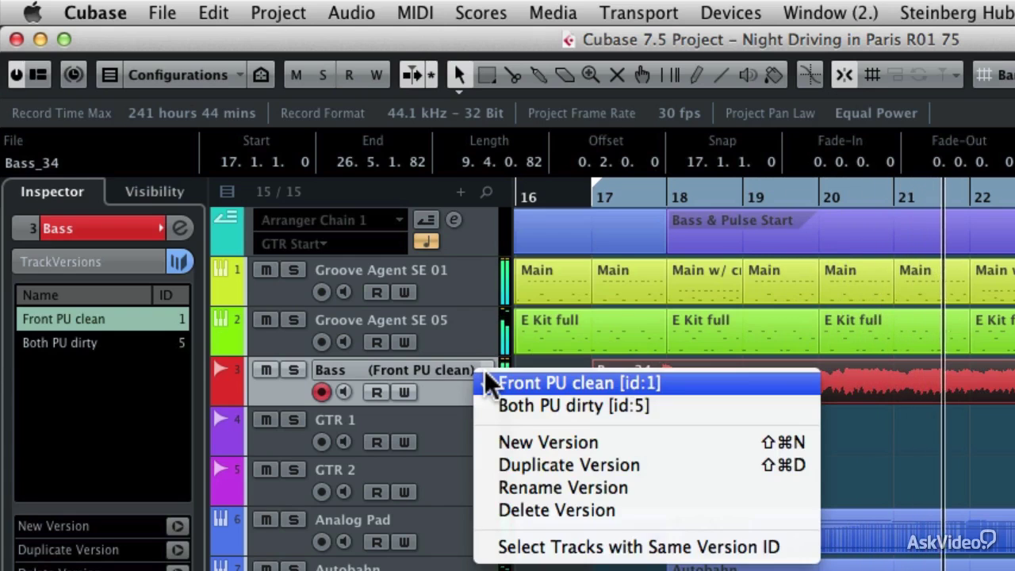
pyautogui.click(516, 406)
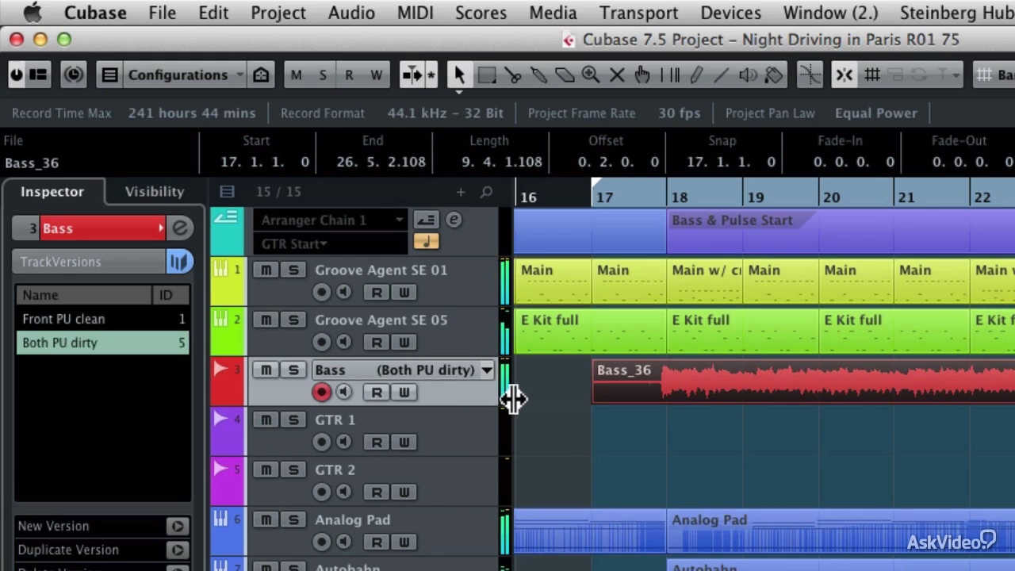
pyautogui.click(484, 370)
pyautogui.click(498, 358)
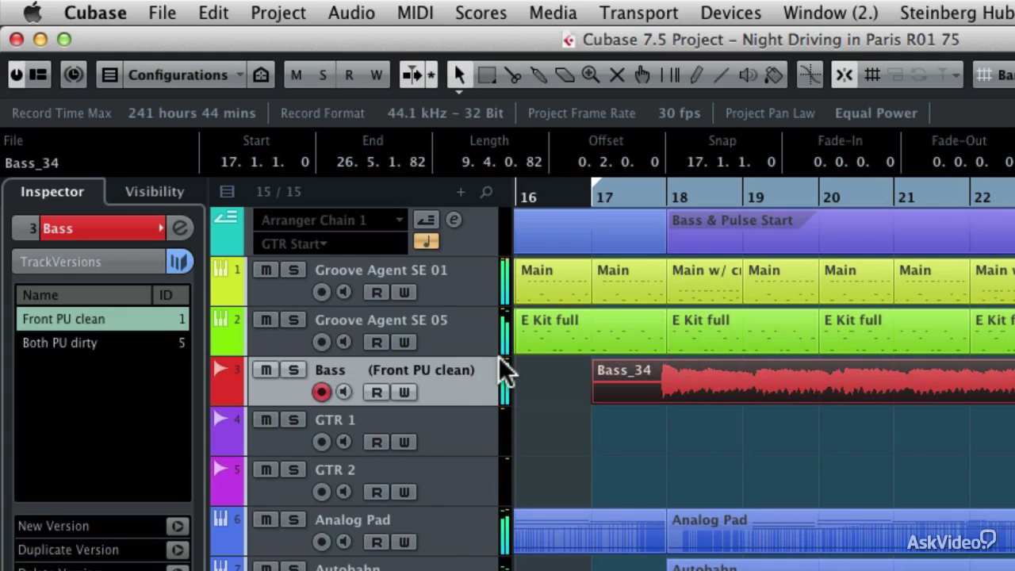
pyautogui.click(486, 370)
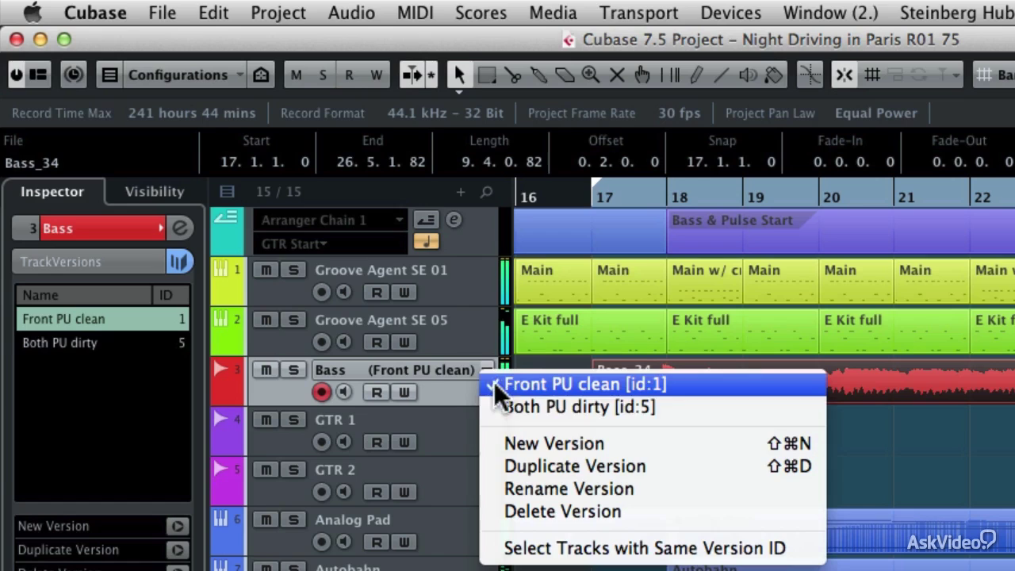
pyautogui.click(511, 409)
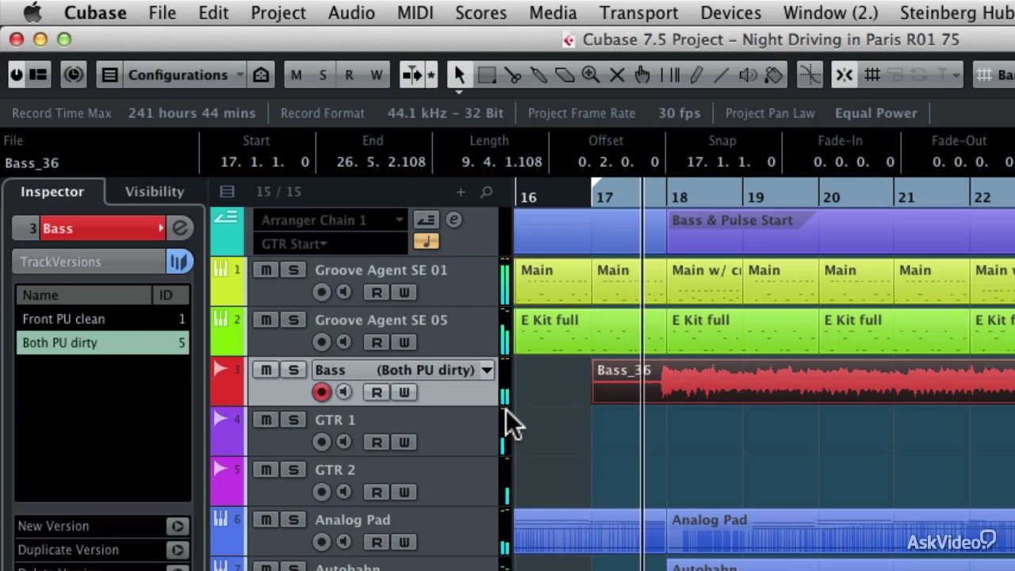
pyautogui.click(486, 371)
pyautogui.click(497, 359)
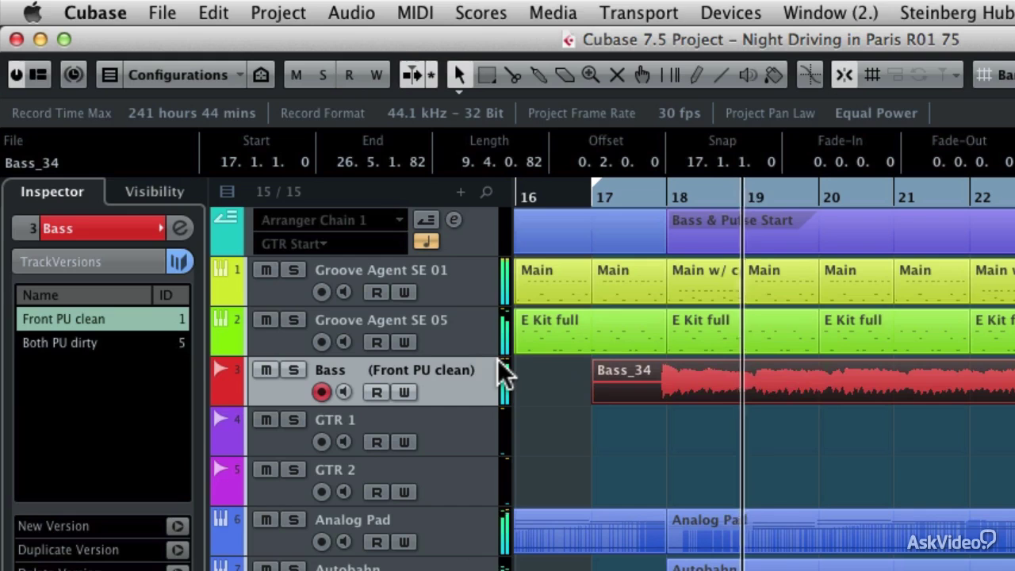
pyautogui.click(494, 369)
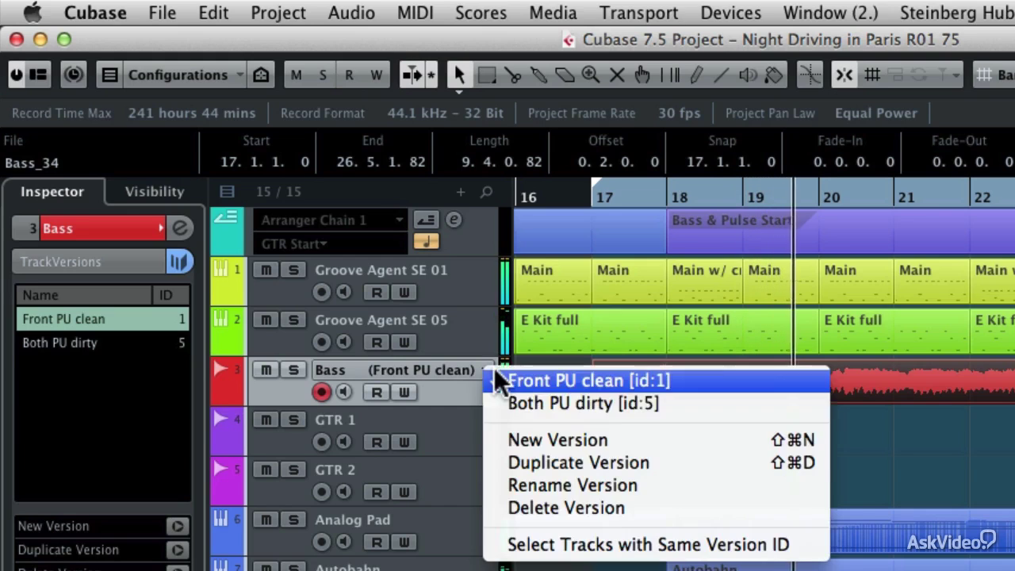
pyautogui.click(490, 402)
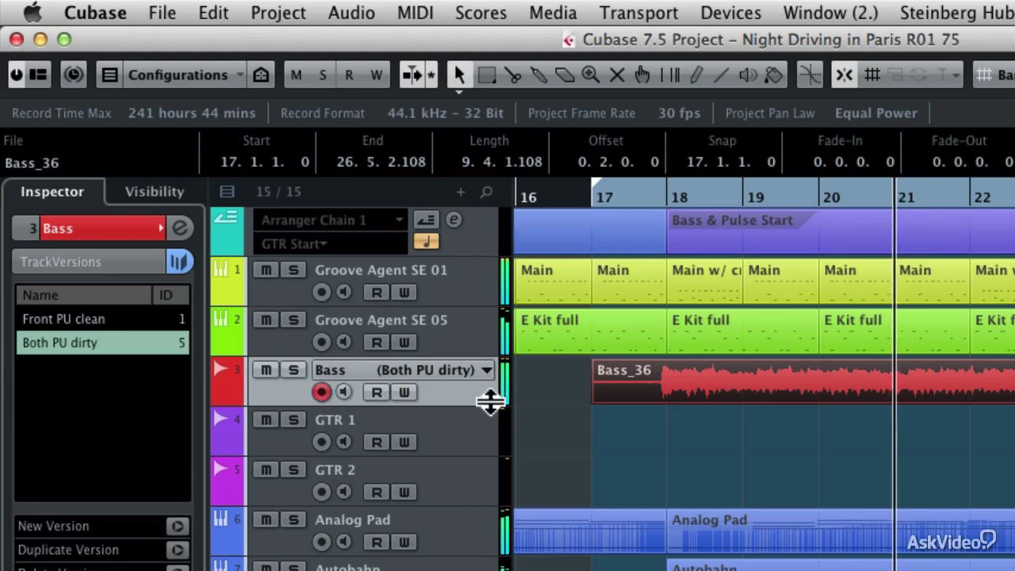
pyautogui.click(68, 320)
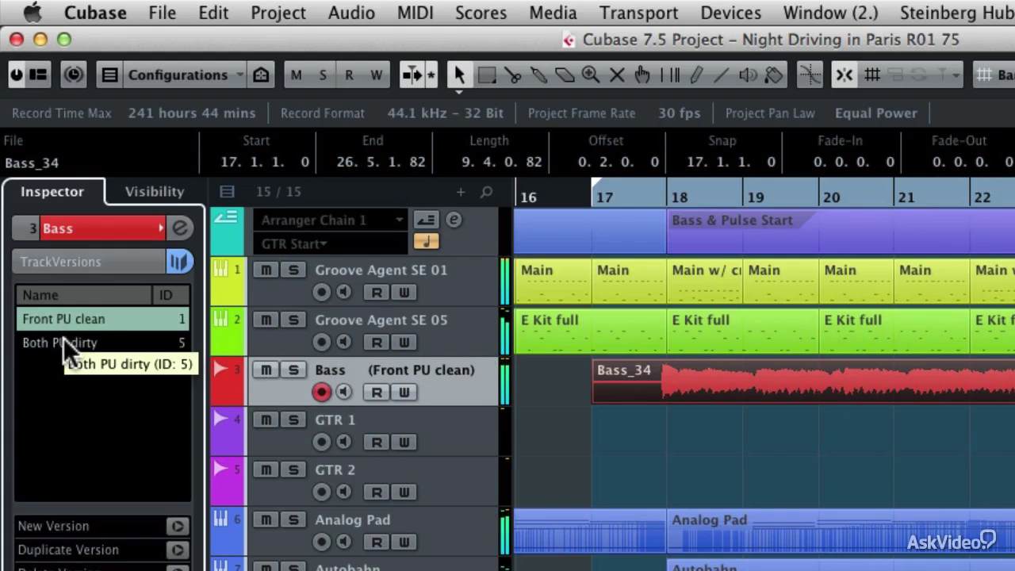
pyautogui.click(67, 347)
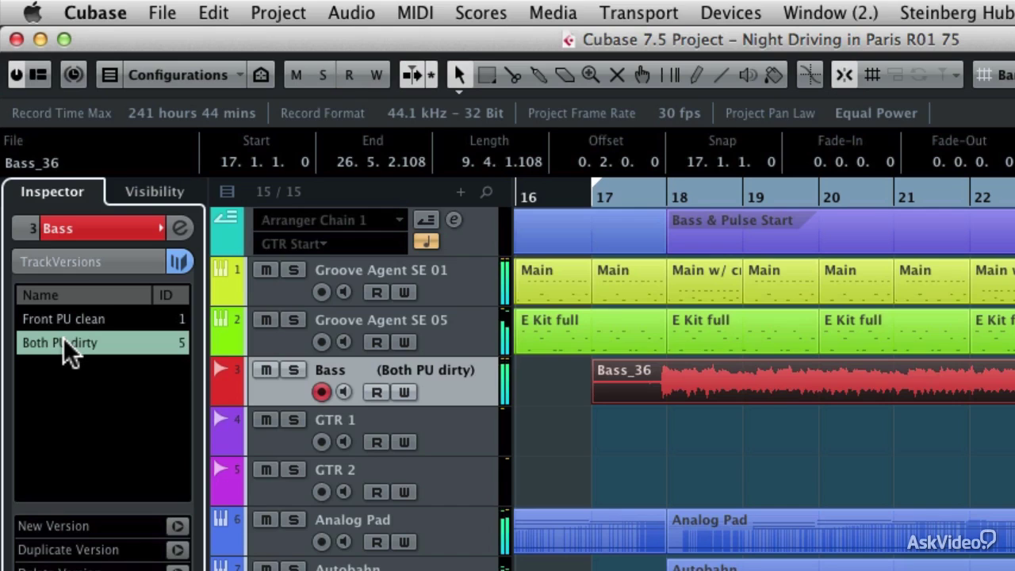